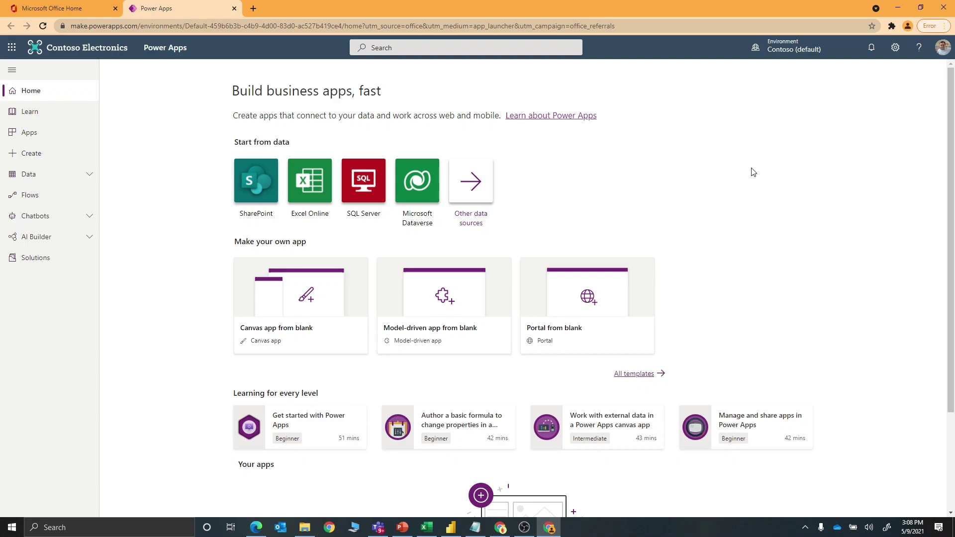
pyautogui.click(895, 48)
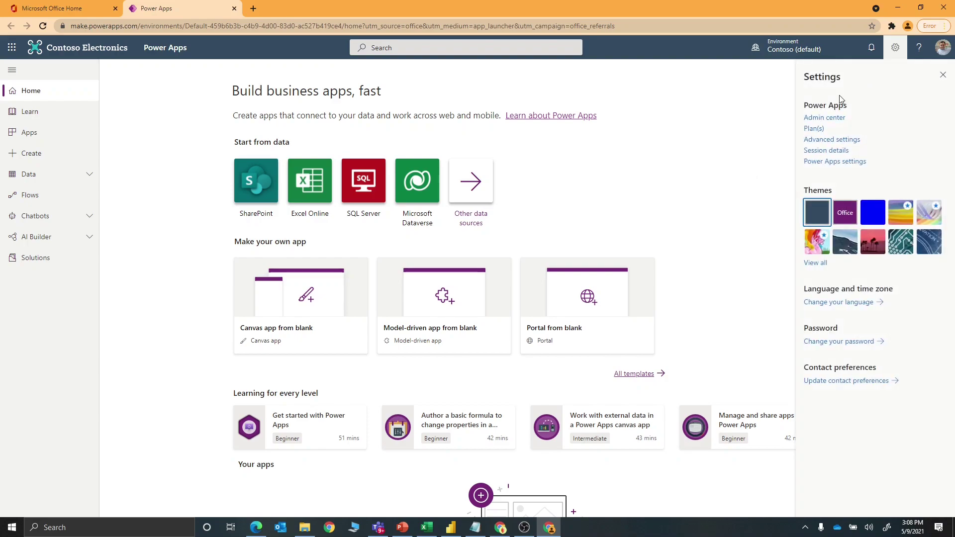
pyautogui.click(825, 118)
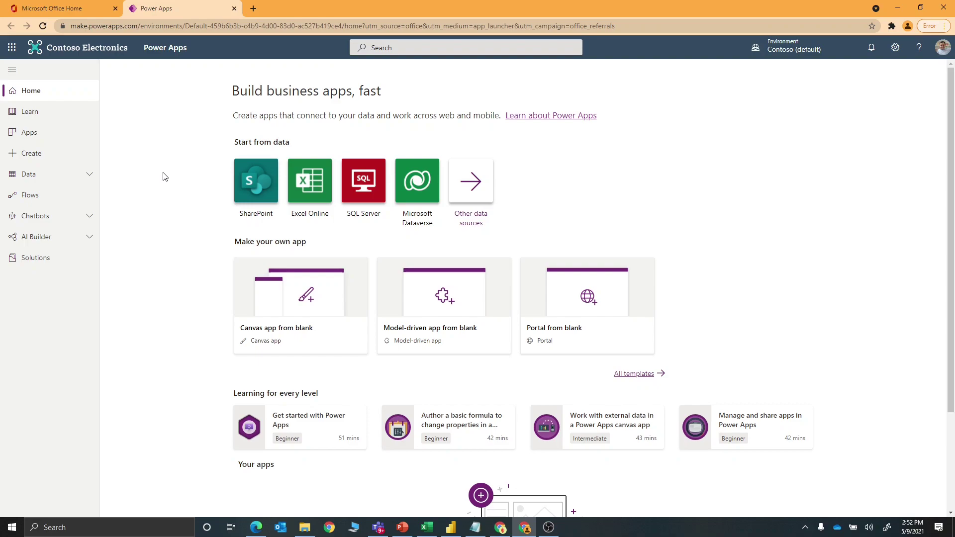
# Step: In a new tab, search 'priv' to open Privileged Identity Management and show my three eligible admin roles
pyautogui.hotkey('ctrl', 't')
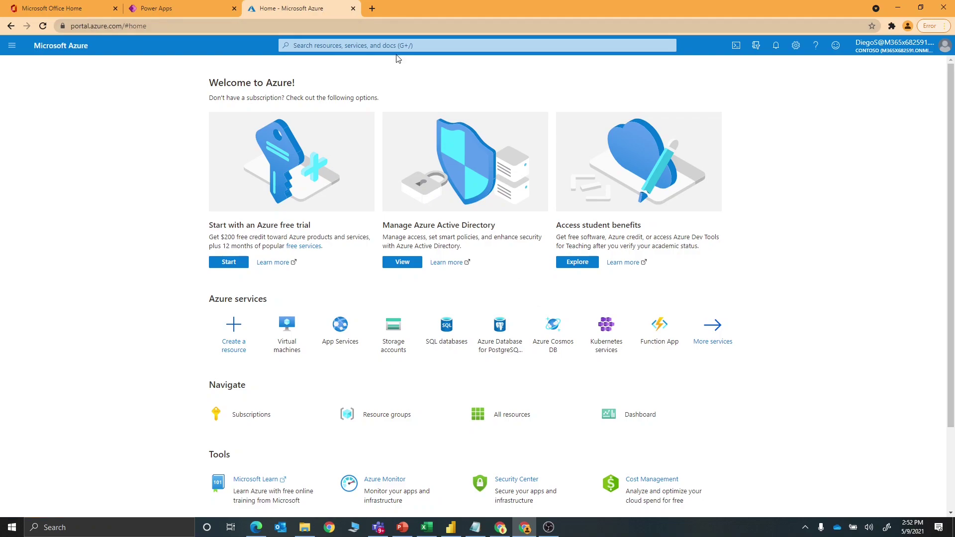
pyautogui.click(396, 45)
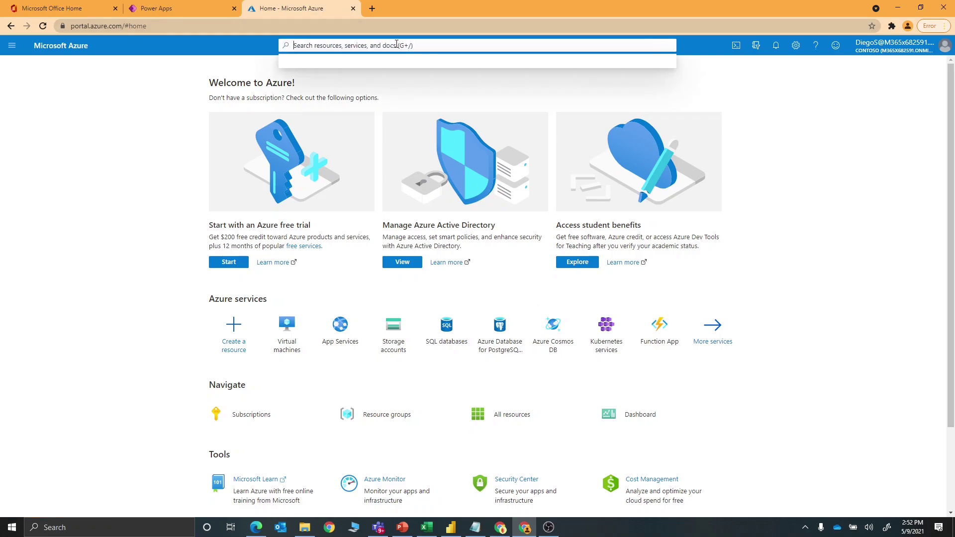
pyautogui.write('priv')
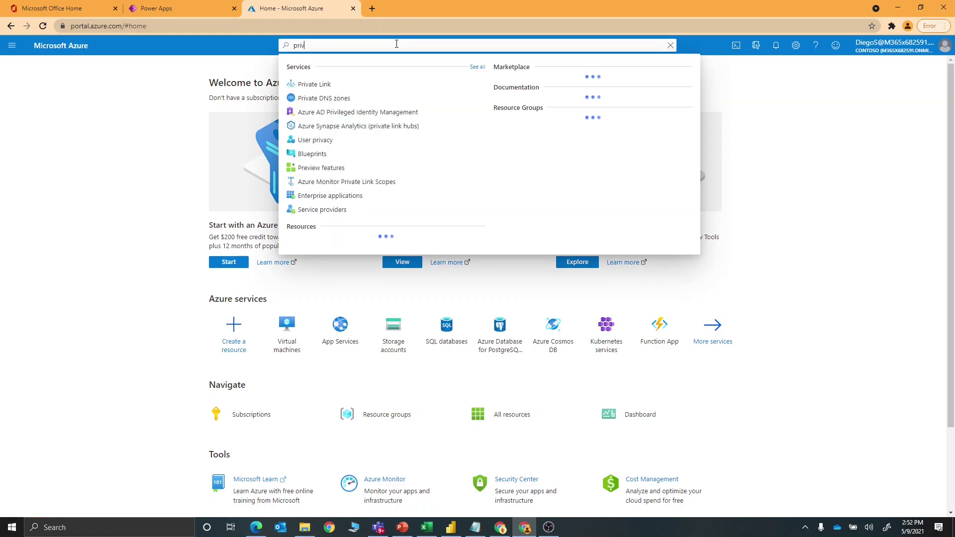
pyautogui.click(396, 112)
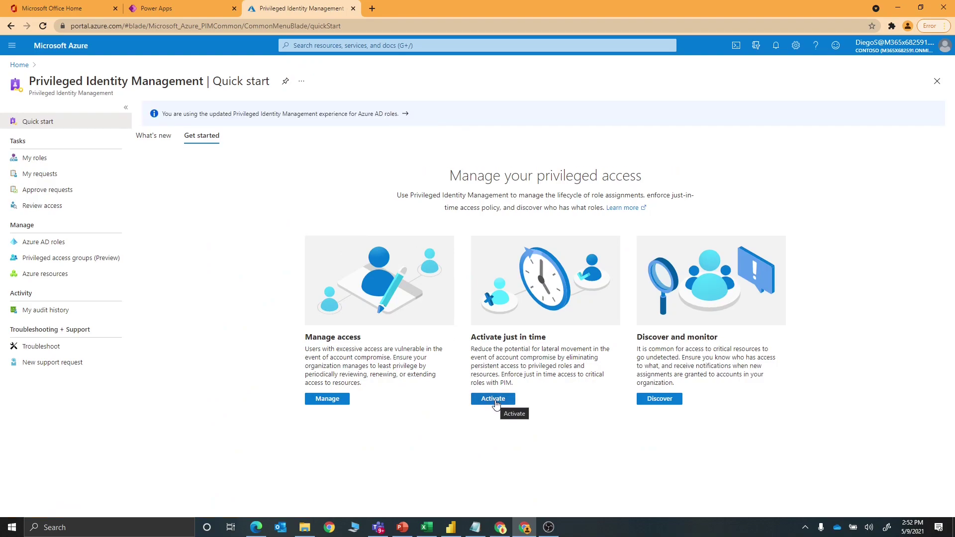
pyautogui.click(494, 400)
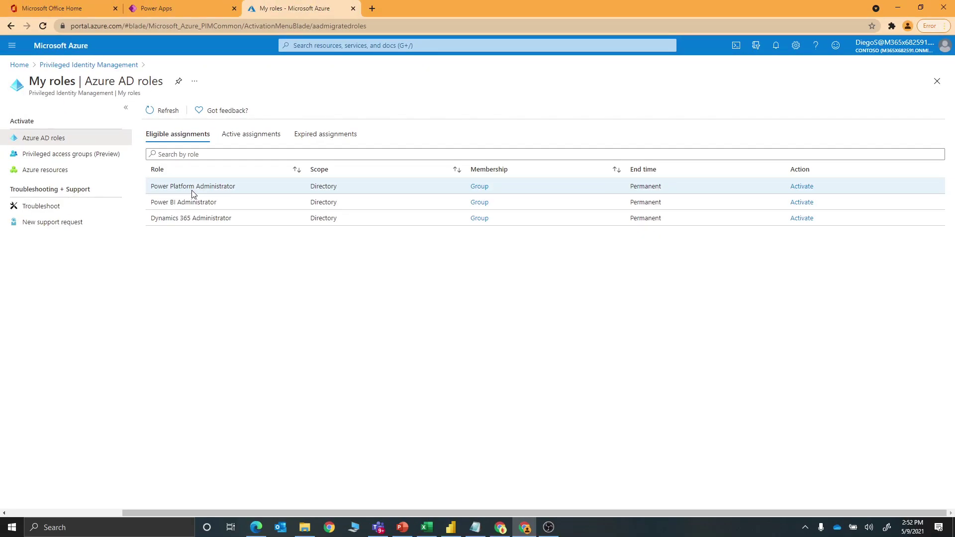
# Step: Activate Power Platform Administrator for 8 hours with a pasted reason about modifying a data policy
pyautogui.click(801, 188)
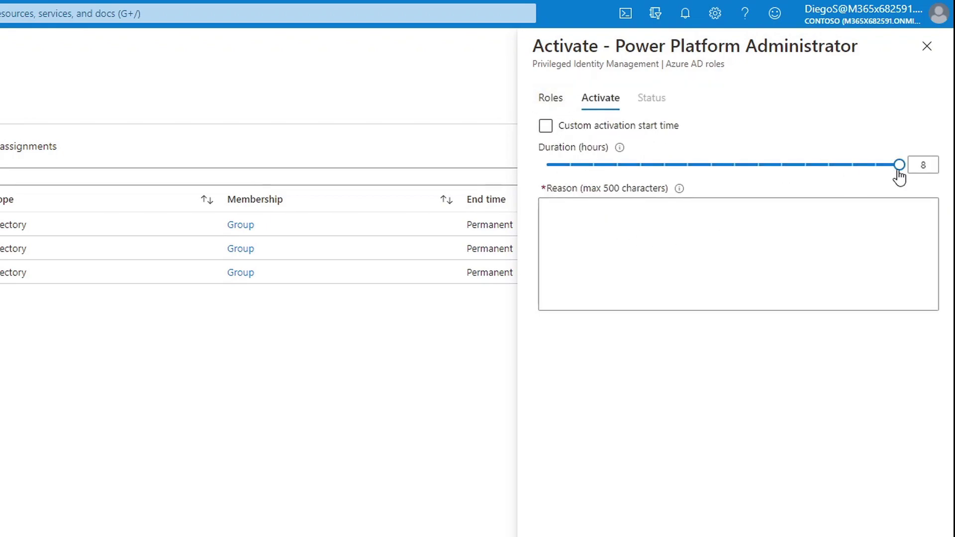
pyautogui.click(783, 225)
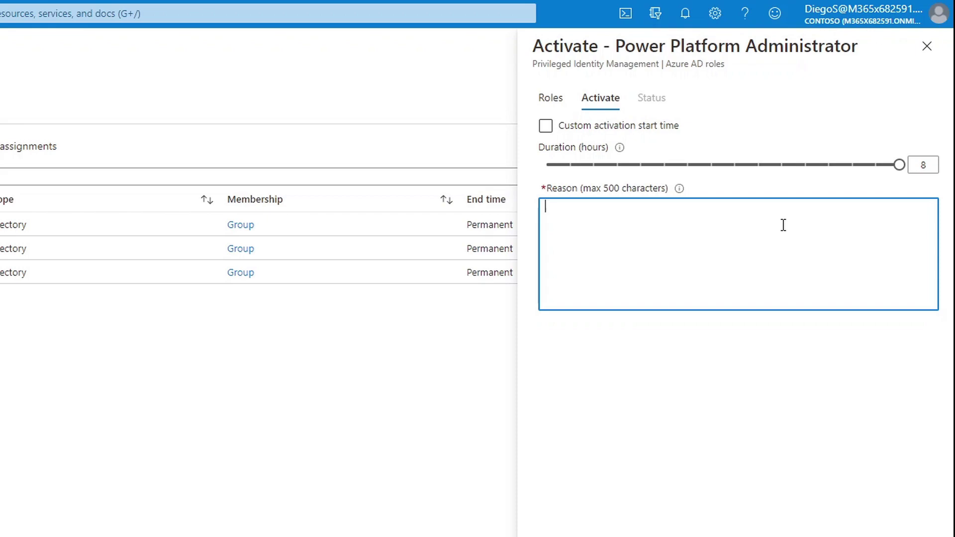
pyautogui.write('I need to be able to modify a data policy for my power platform environment.')
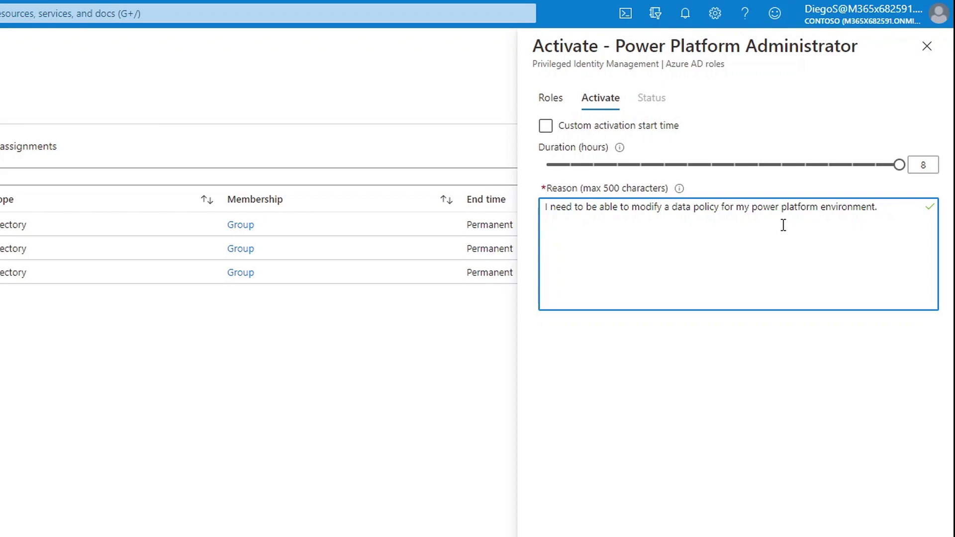
pyautogui.click(696, 500)
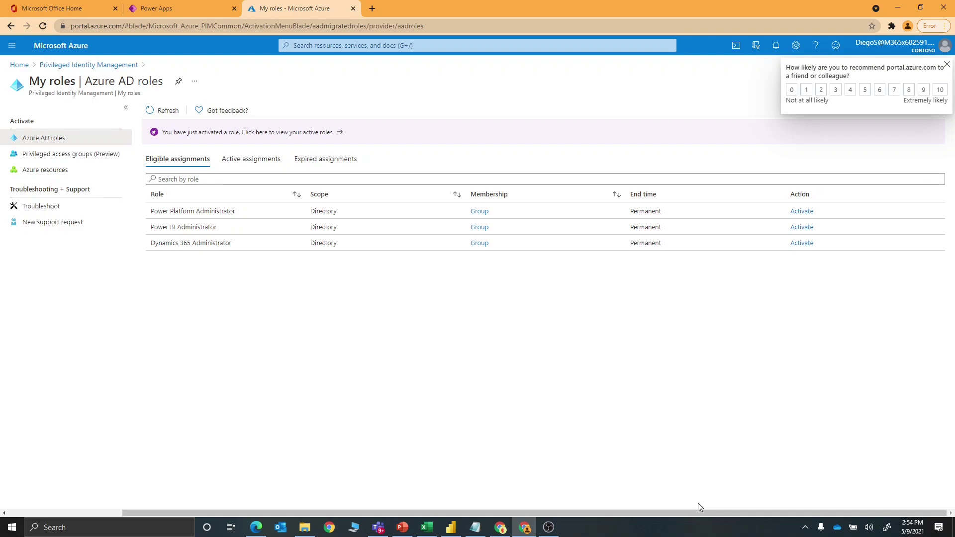
# Step: Sign out of the account in the Power Apps tab
pyautogui.hotkey('ctrl', 'shift', 'Tab')
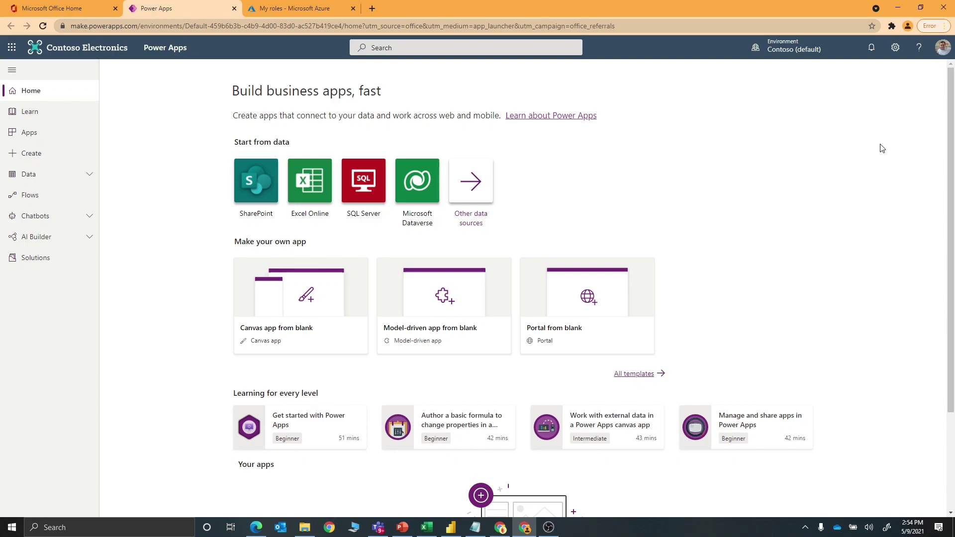
pyautogui.click(942, 48)
pyautogui.click(935, 74)
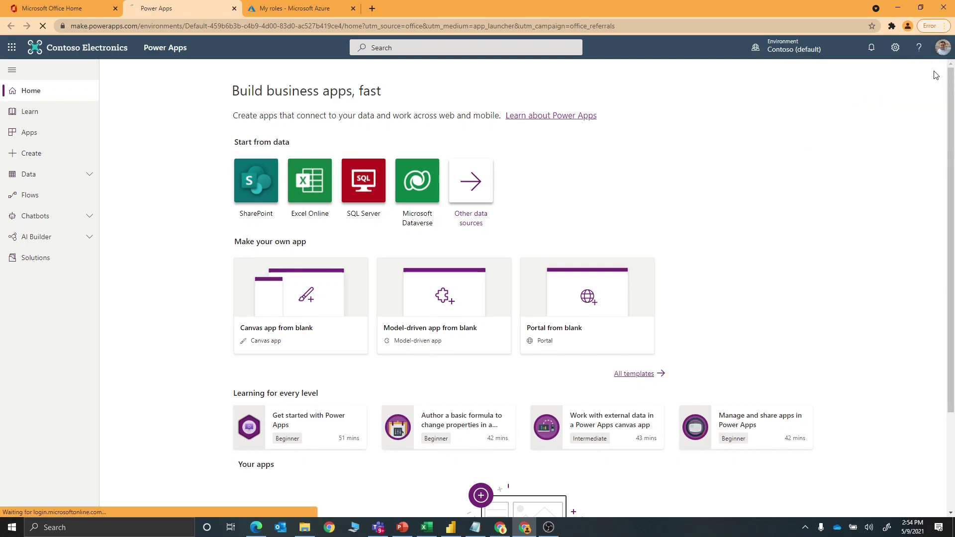
# Step: Go to portal.office.com to sign back in
pyautogui.click(122, 26)
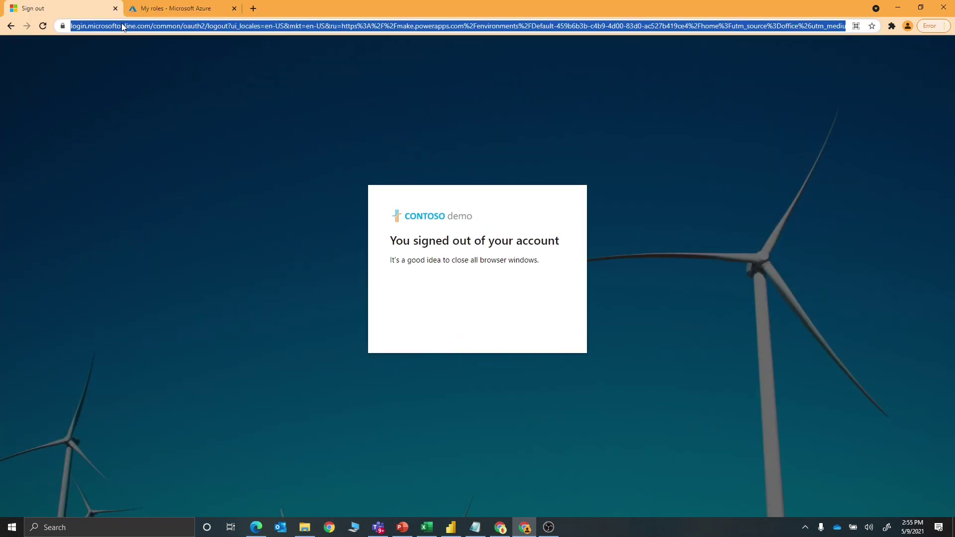
pyautogui.write('portal.office.c')
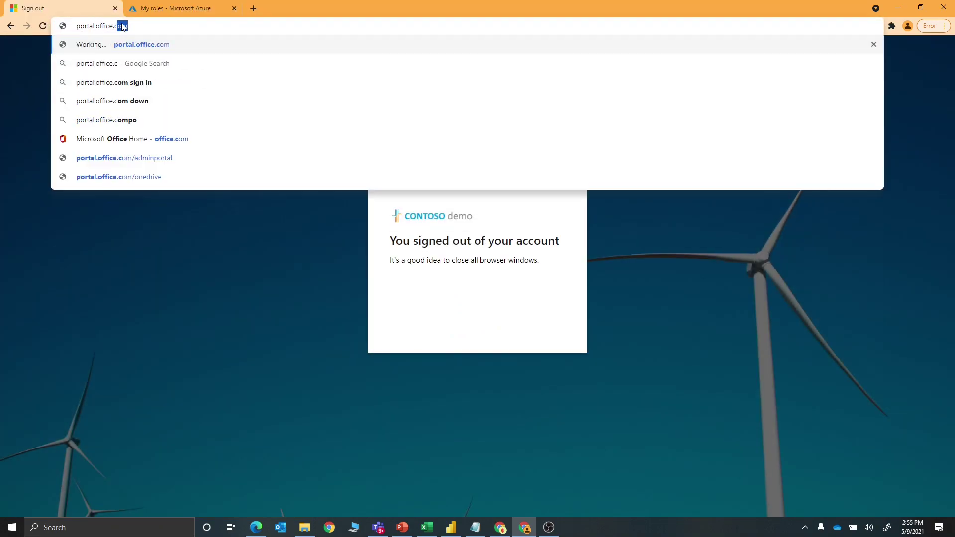
pyautogui.press('Return')
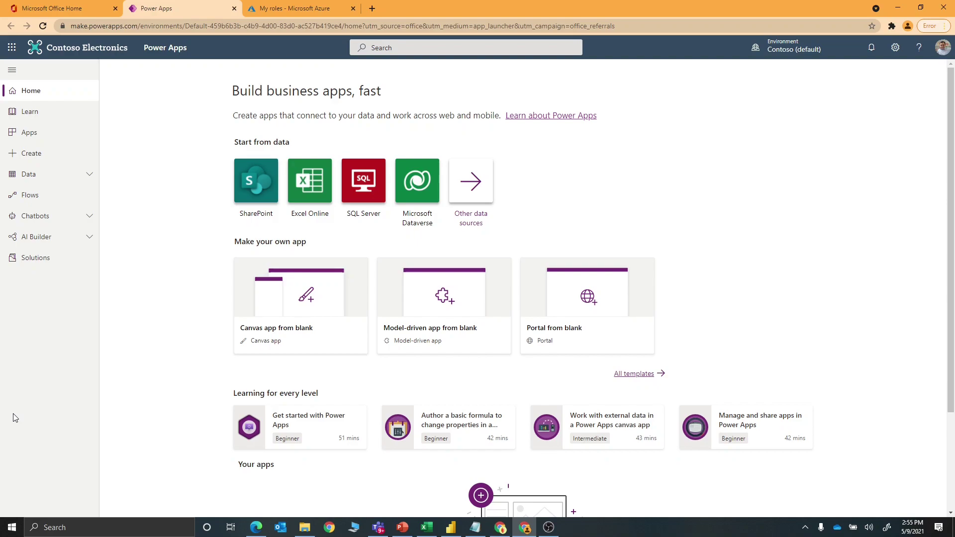
# Step: Open the Power Platform admin center from the Power Apps settings menu and go to Data policies
pyautogui.click(895, 47)
pyautogui.click(844, 118)
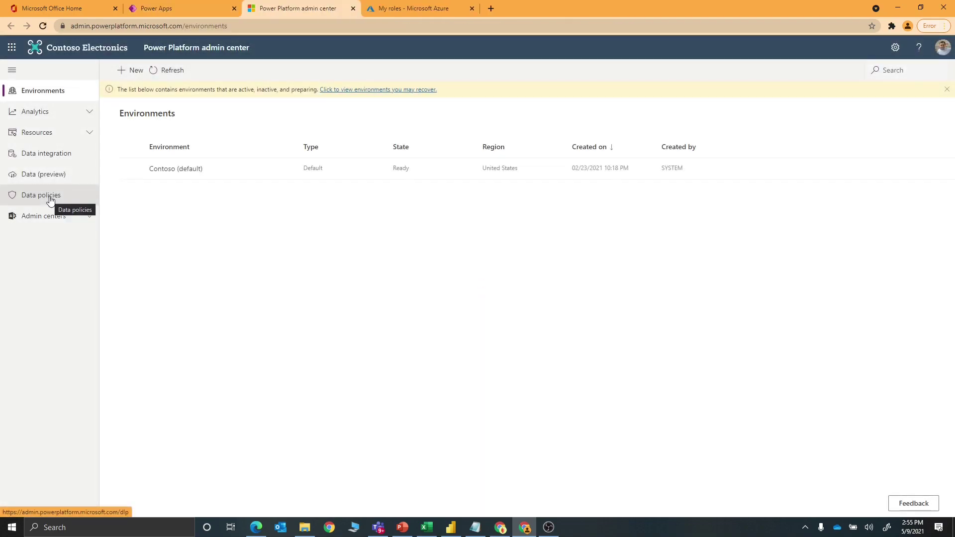
pyautogui.click(50, 201)
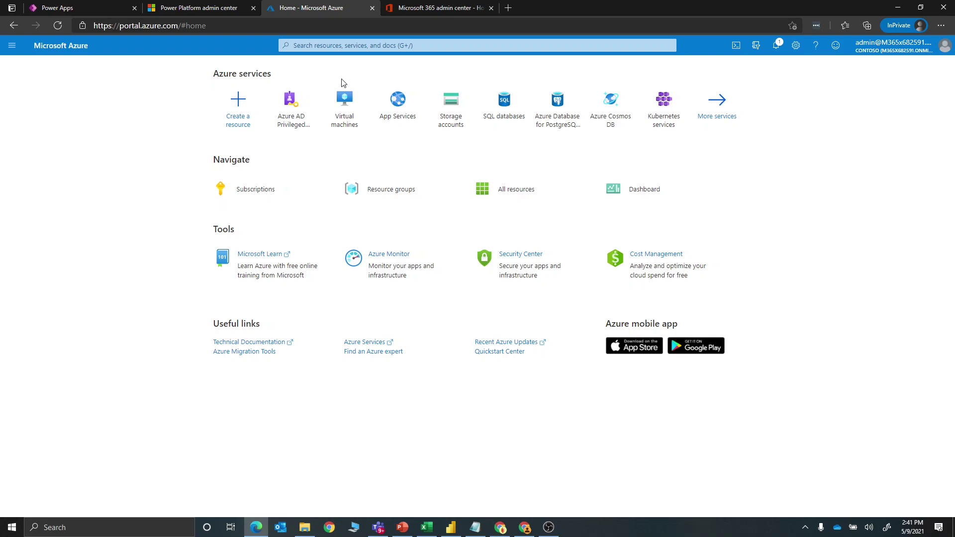
# Step: Search 'privil' to reach Privileged Identity Management and list Contoso's manageable Azure AD roles
pyautogui.click(403, 45)
pyautogui.write('privil')
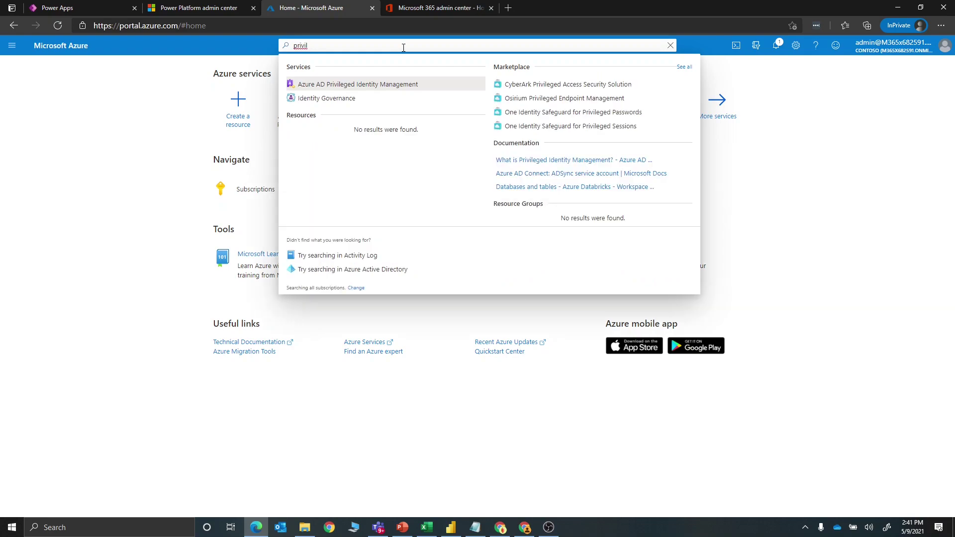
pyautogui.click(385, 89)
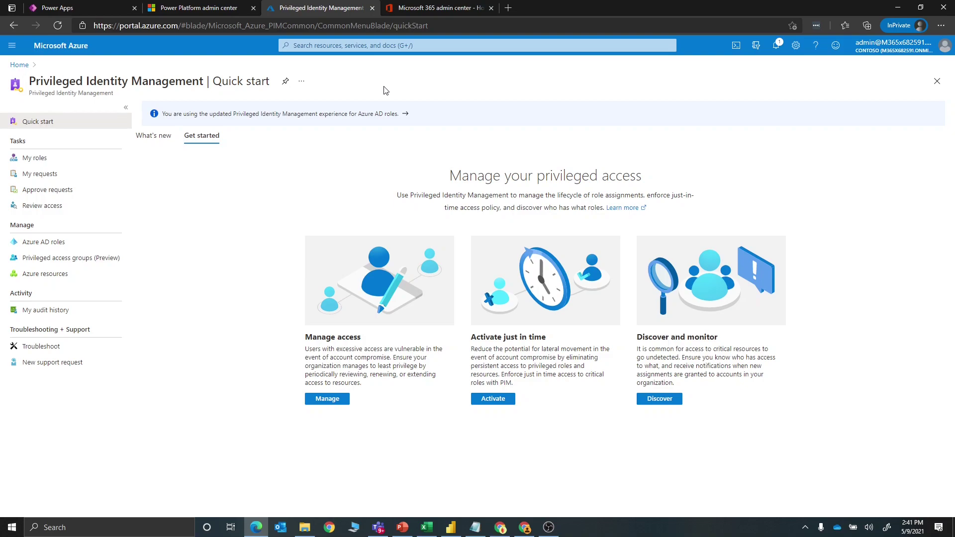
pyautogui.click(327, 399)
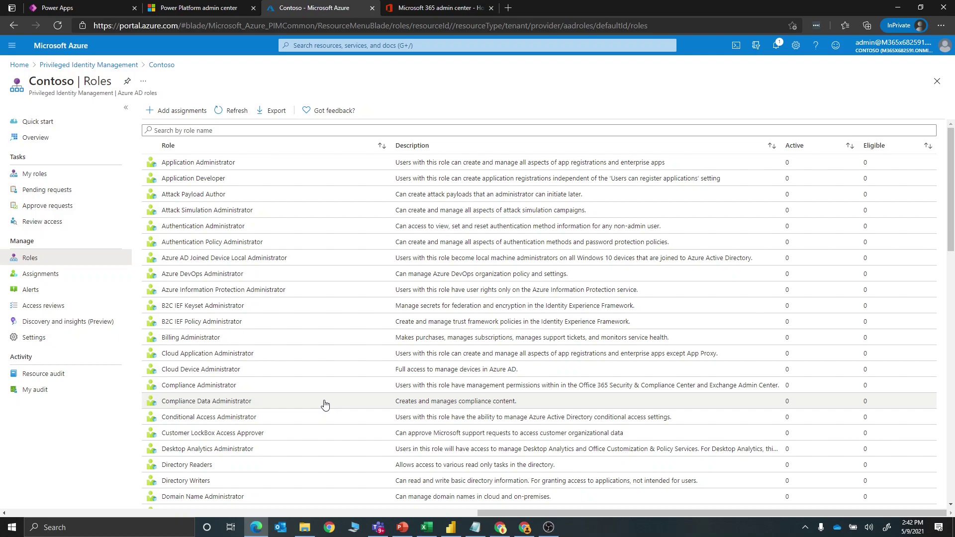
# Step: Review the Power Platform roles in the PIM roles list, then return to the Azure Home page
pyautogui.scroll(-9, 224, 397)
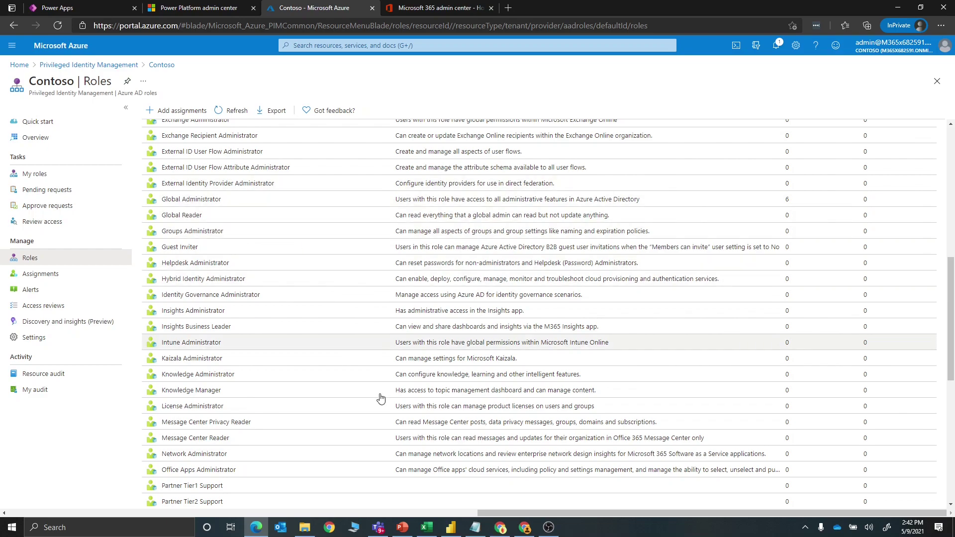
pyautogui.scroll(-4, 315, 439)
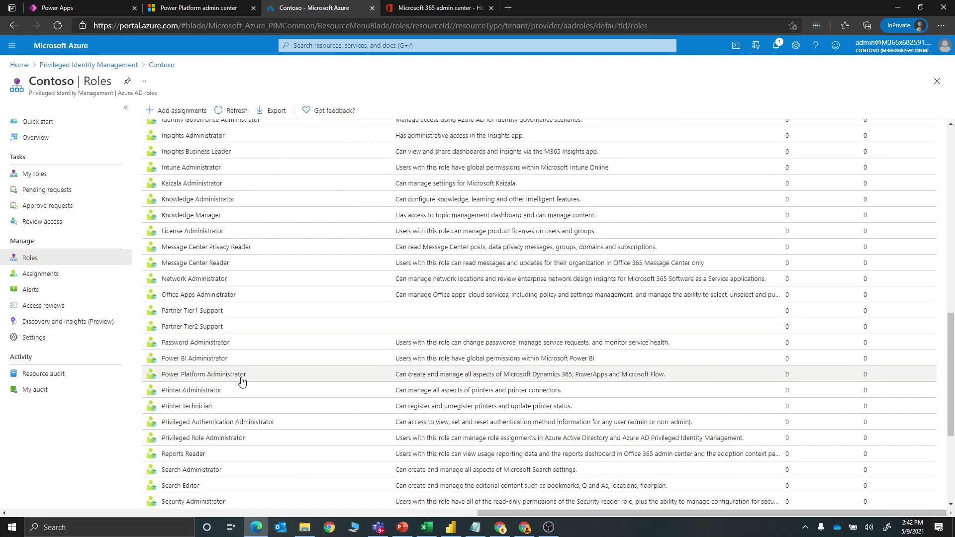
pyautogui.scroll(8, 242, 381)
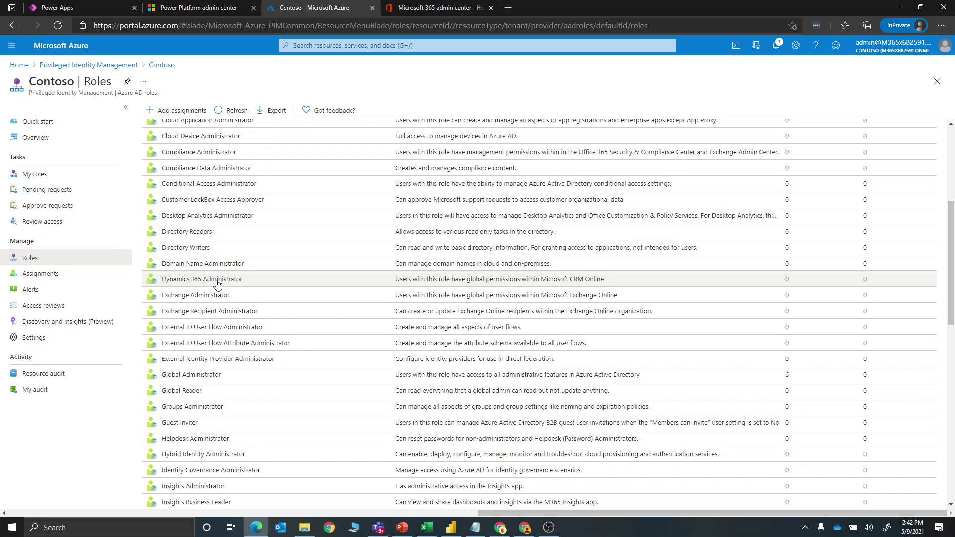
pyautogui.click(18, 65)
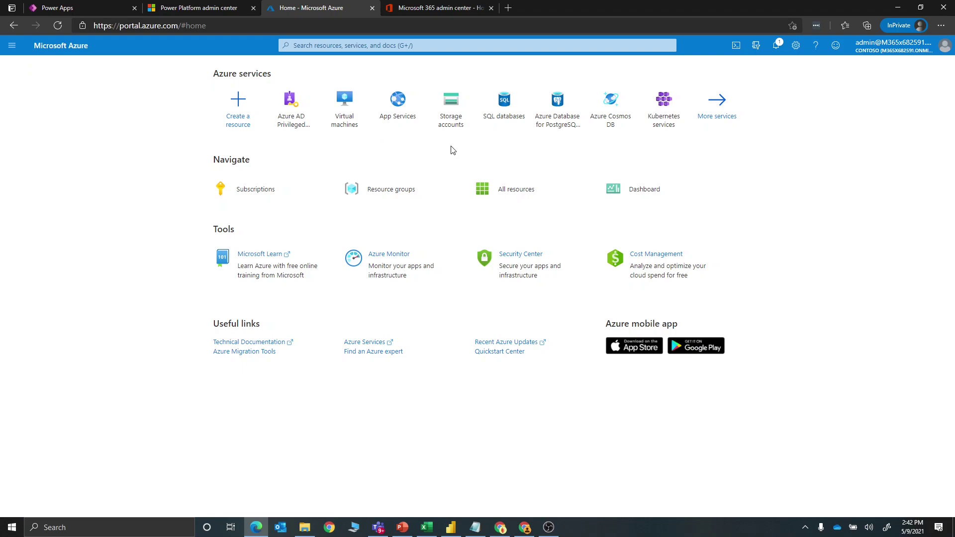
# Step: Start a new group from Azure Active Directory's Groups page
pyautogui.click(2, 47)
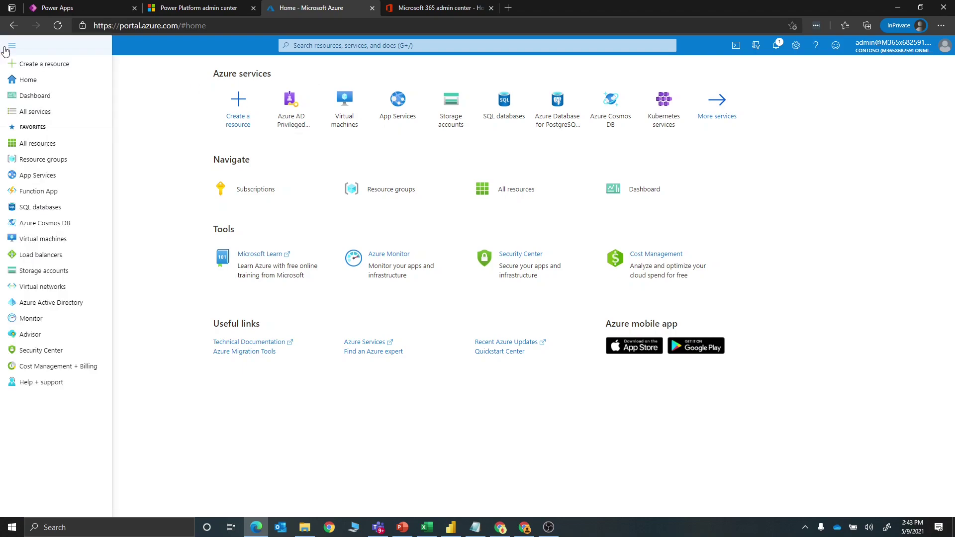
pyautogui.click(49, 302)
pyautogui.click(59, 228)
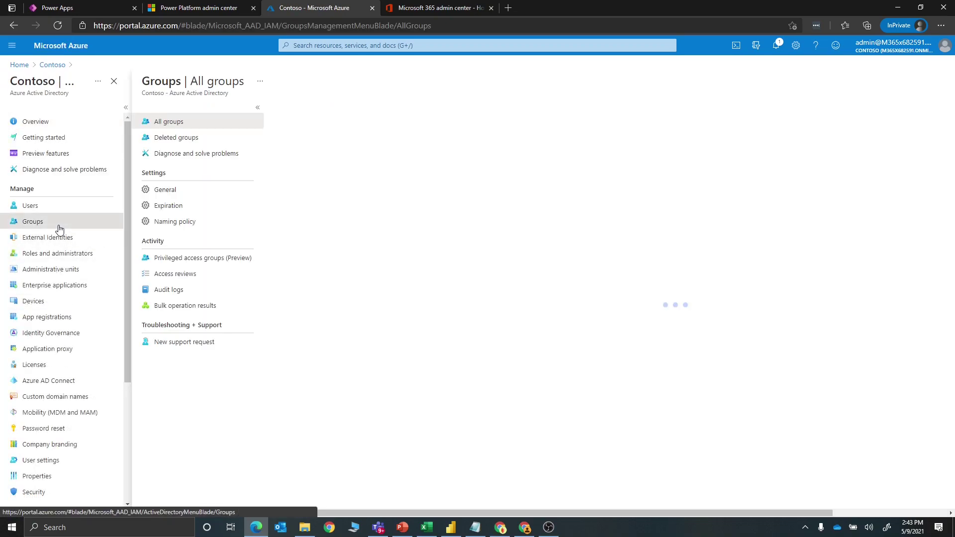
pyautogui.click(174, 110)
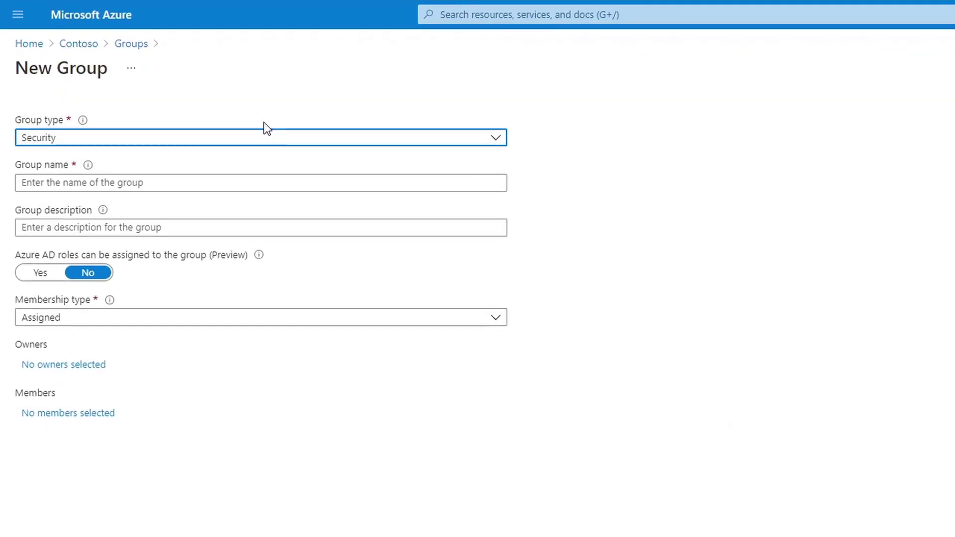
# Step: Create role-assignable security group 'Power Platform Admin Eligible Users' with one member, confirming role assignability
pyautogui.click(154, 189)
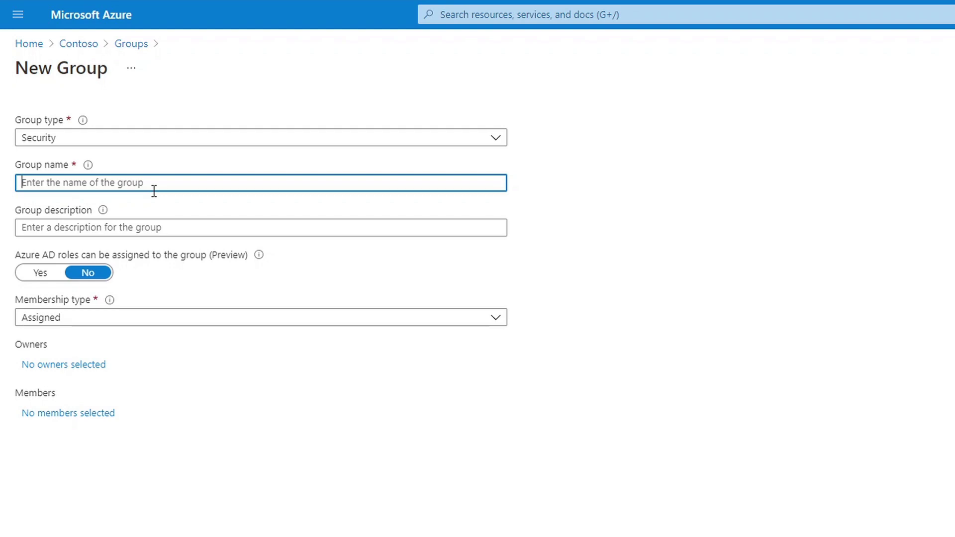
pyautogui.write('Power Platform Admin Eligible Users')
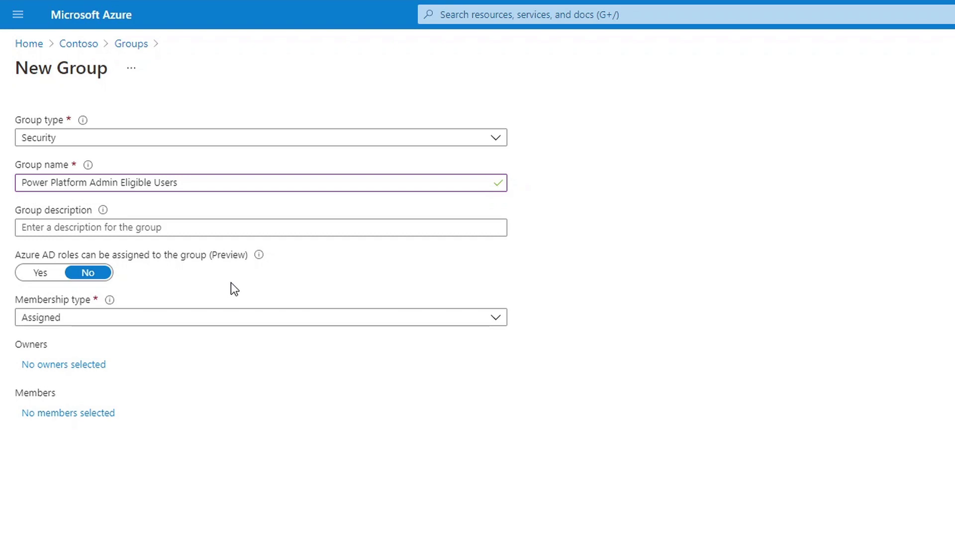
pyautogui.click(40, 274)
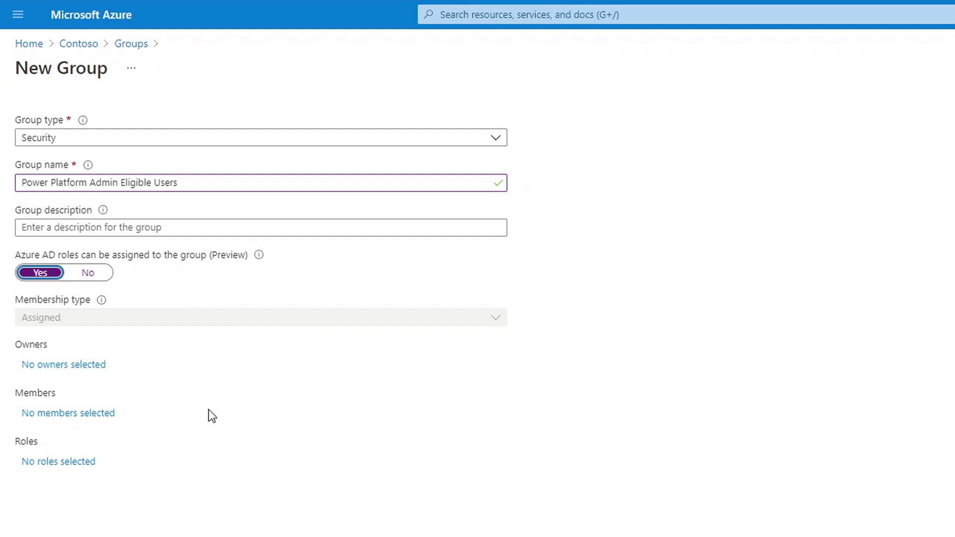
pyautogui.click(75, 412)
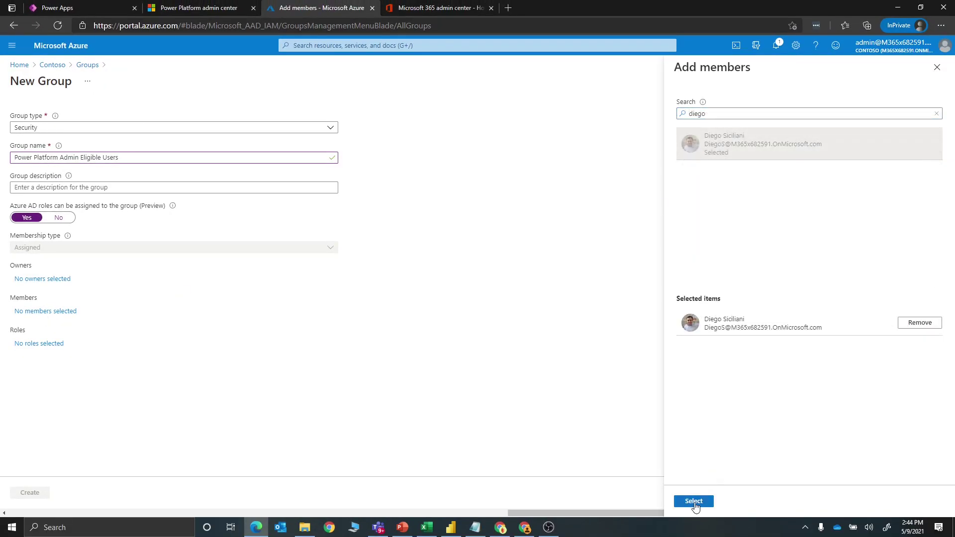
pyautogui.click(693, 501)
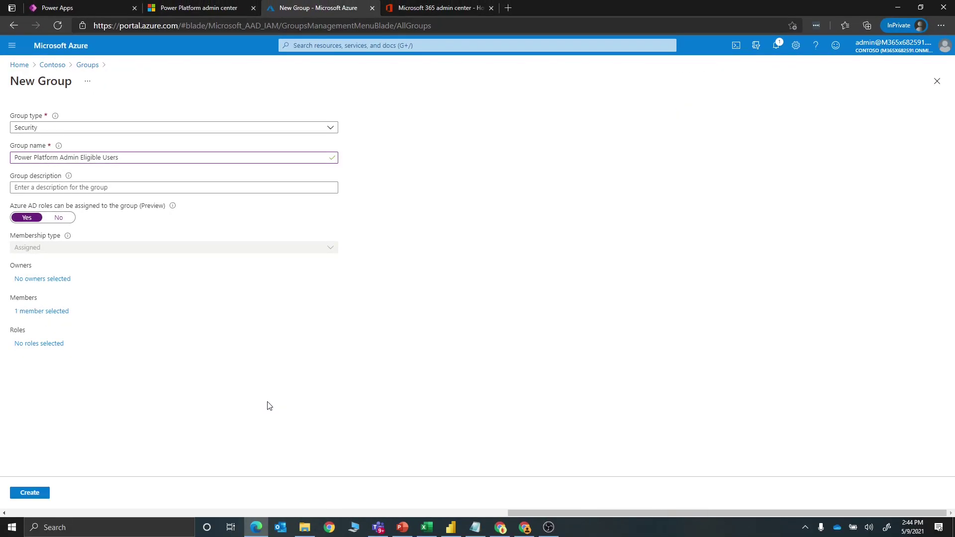
pyautogui.click(29, 494)
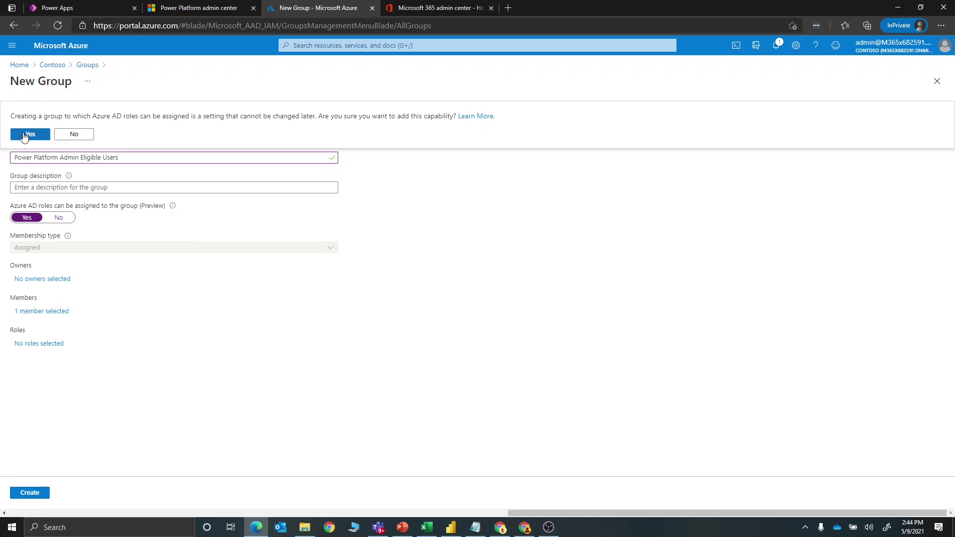
pyautogui.click(29, 134)
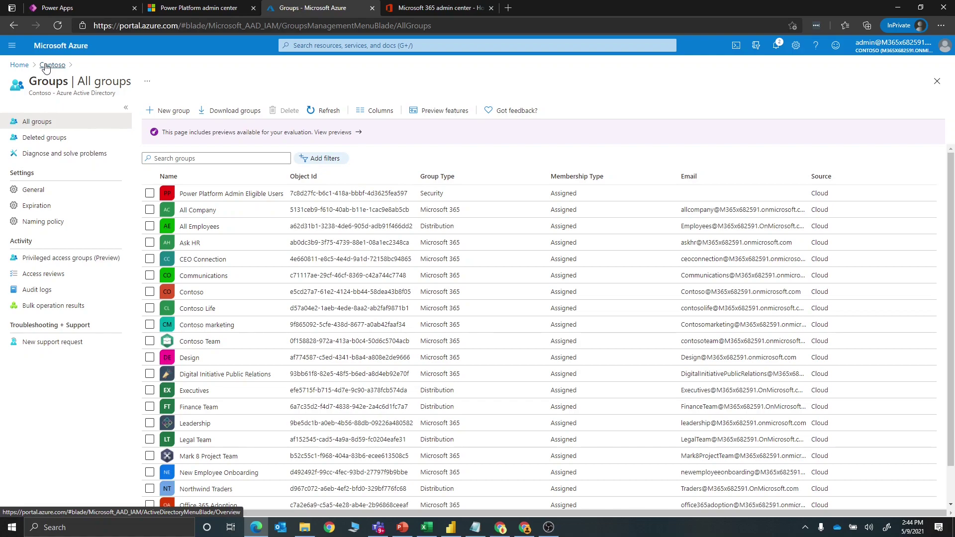
# Step: Start adding an assignment to the Dynamics 365 Administrator role in PIM
pyautogui.click(20, 67)
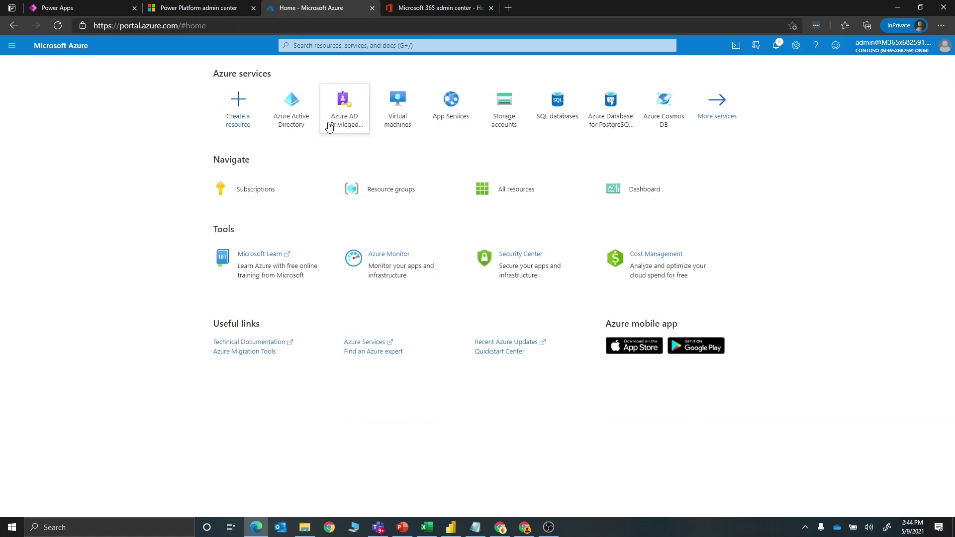
pyautogui.click(346, 129)
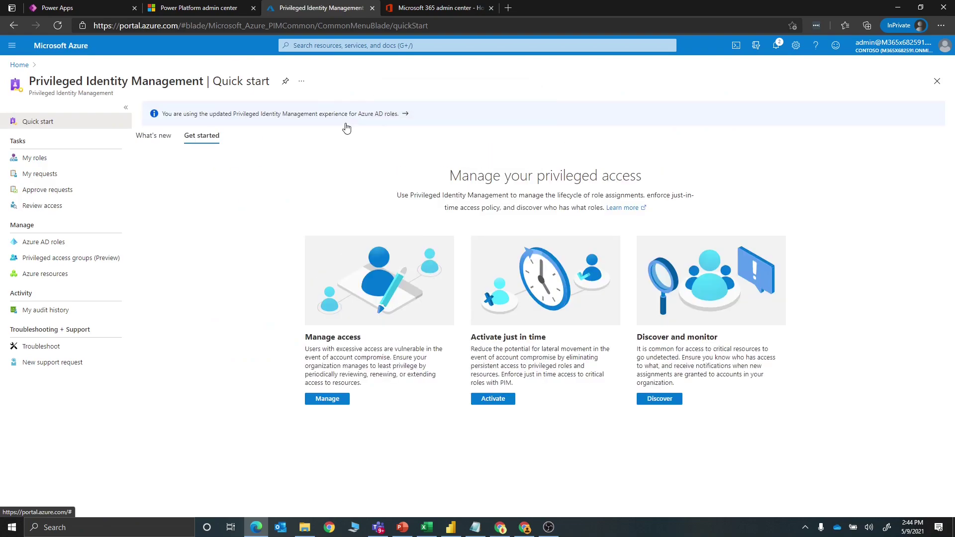
pyautogui.click(321, 400)
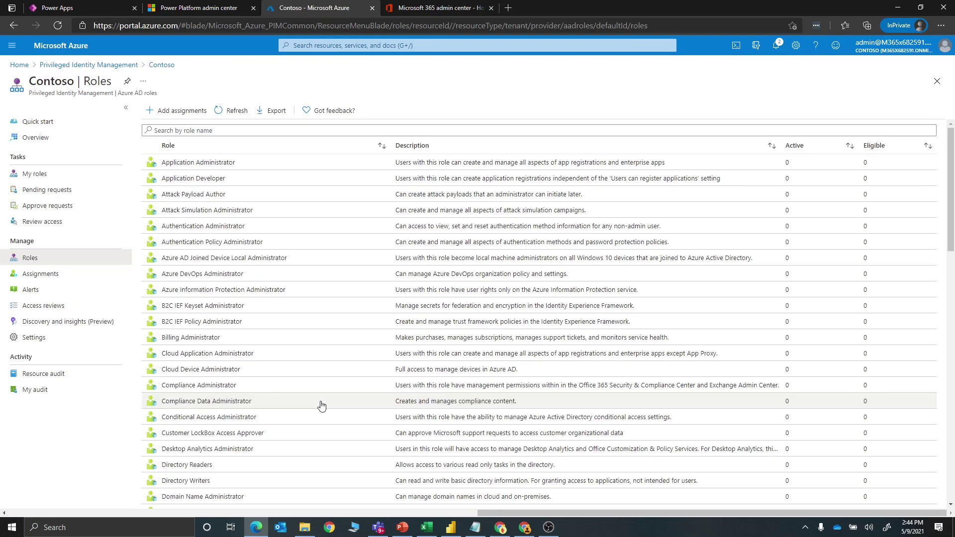
pyautogui.scroll(-6, 321, 406)
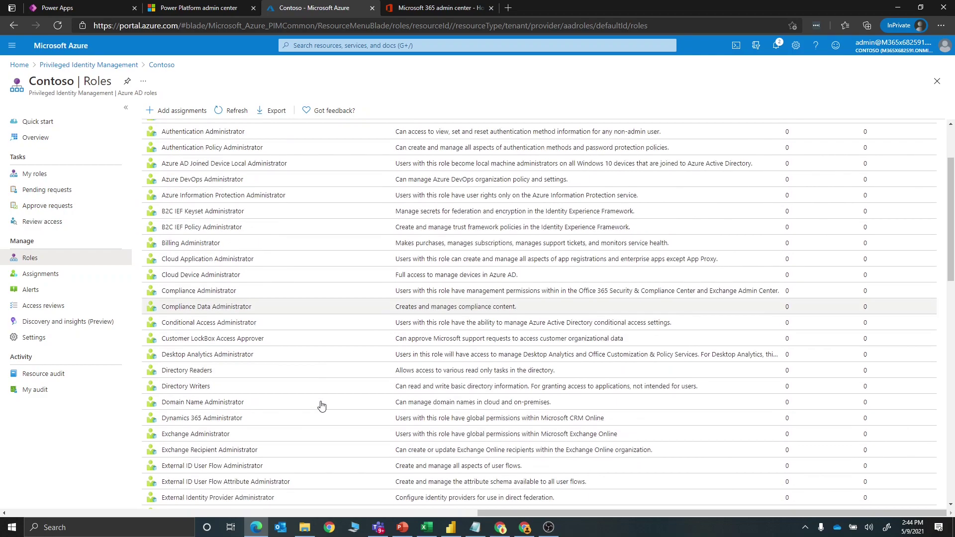
pyautogui.click(219, 226)
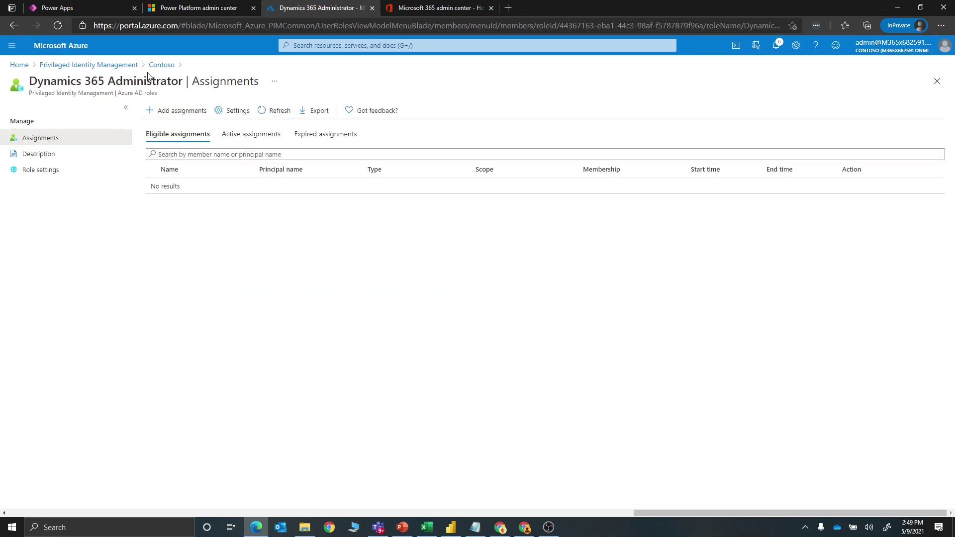
pyautogui.click(179, 110)
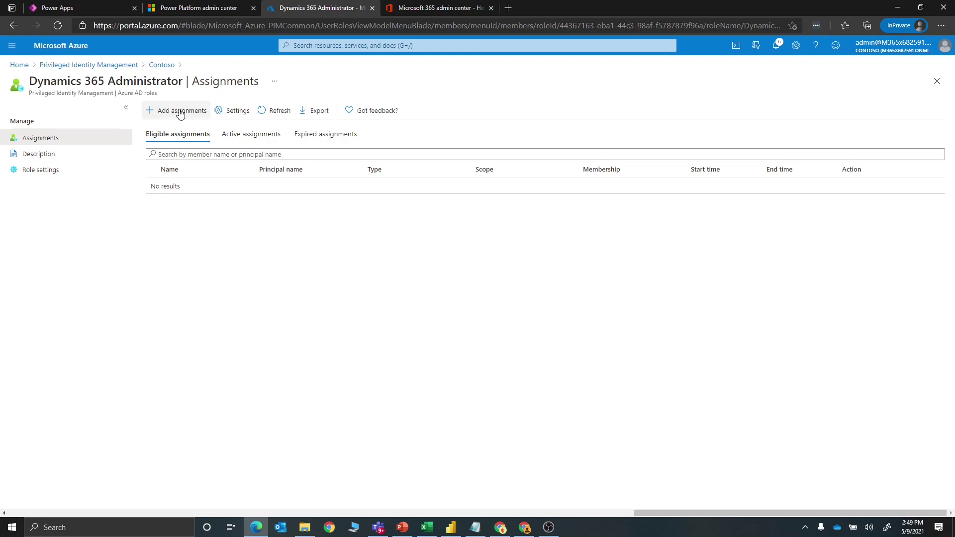
# Step: Search 'power pl' and select the Power Platform Admin Eligible Users group as the member
pyautogui.click(45, 331)
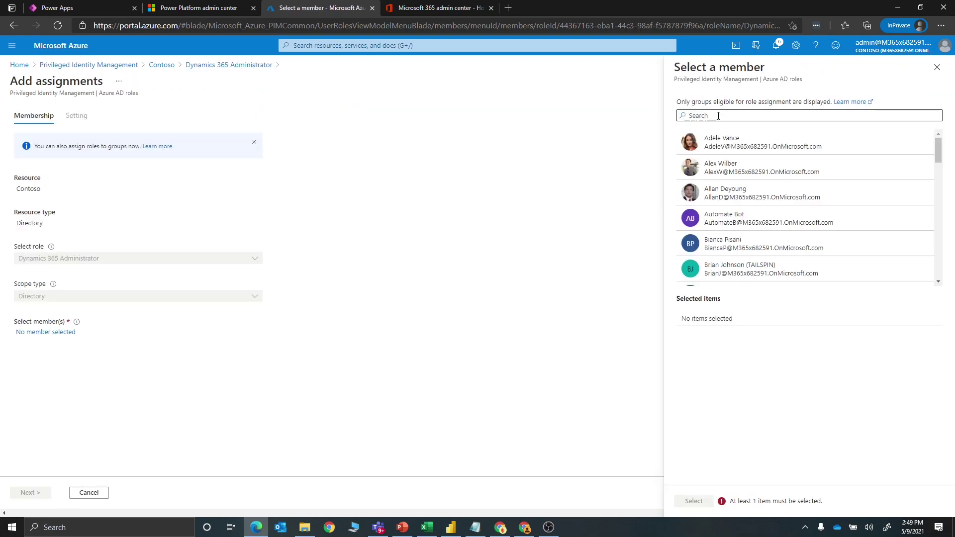
pyautogui.click(718, 116)
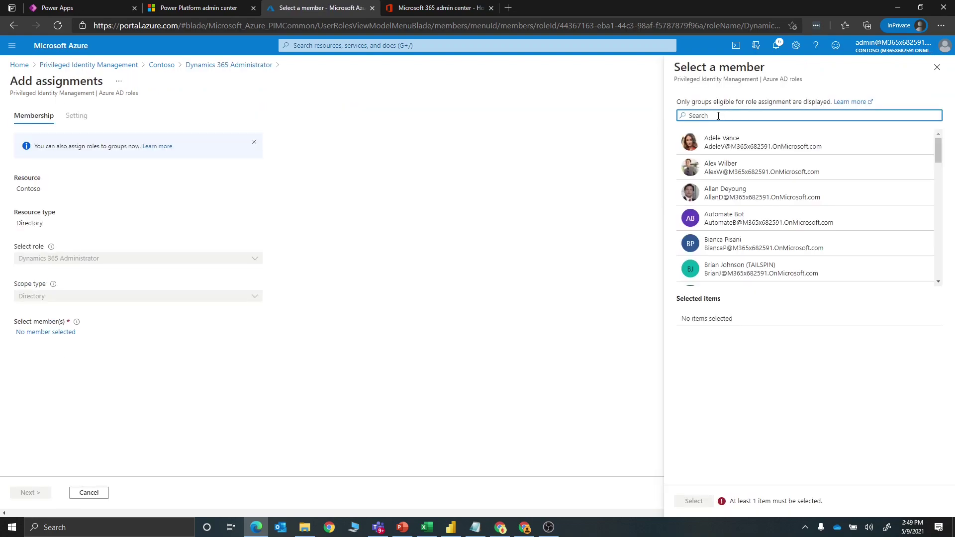
pyautogui.write('power pl')
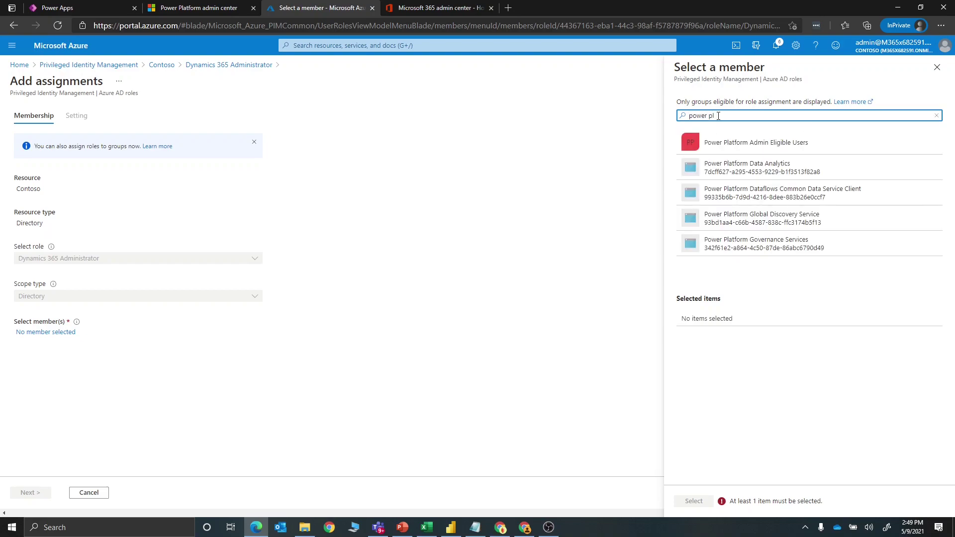
pyautogui.click(723, 144)
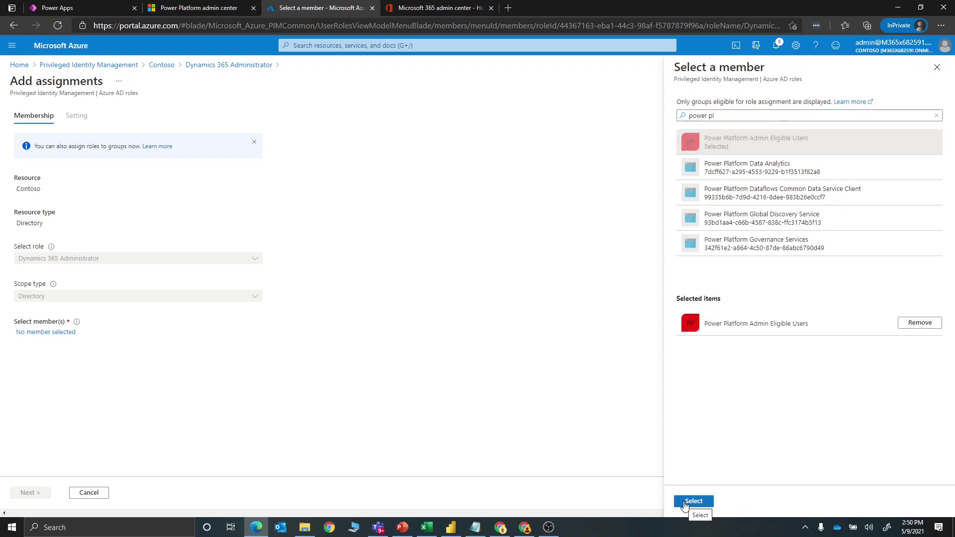
pyautogui.click(691, 501)
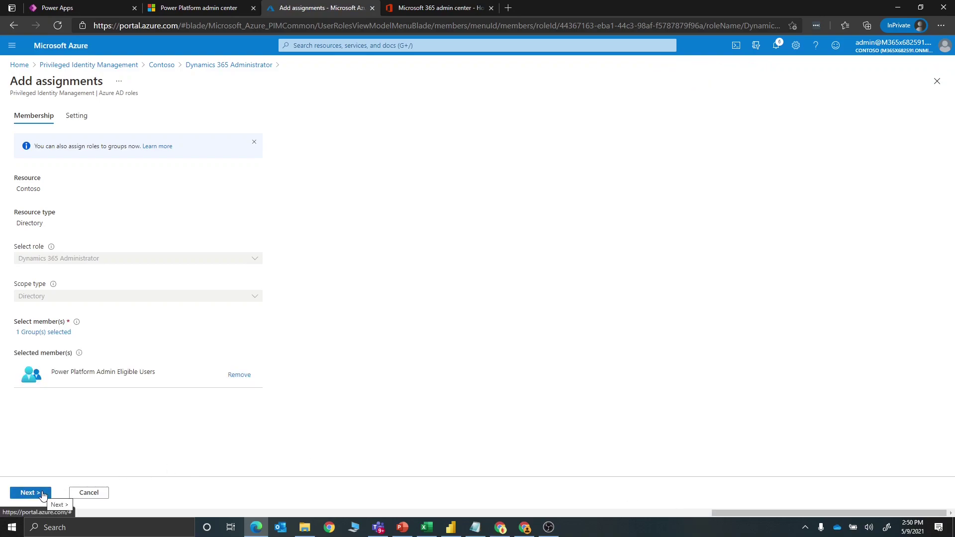
# Step: Assign the group to Dynamics 365 Administrator as Eligible, permanently eligible
pyautogui.click(42, 493)
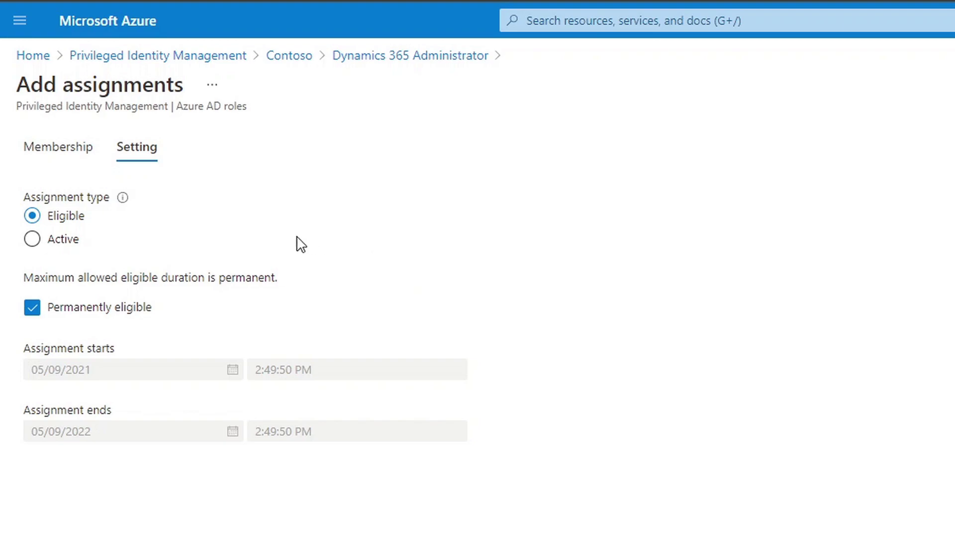
pyautogui.click(32, 240)
pyautogui.click(32, 258)
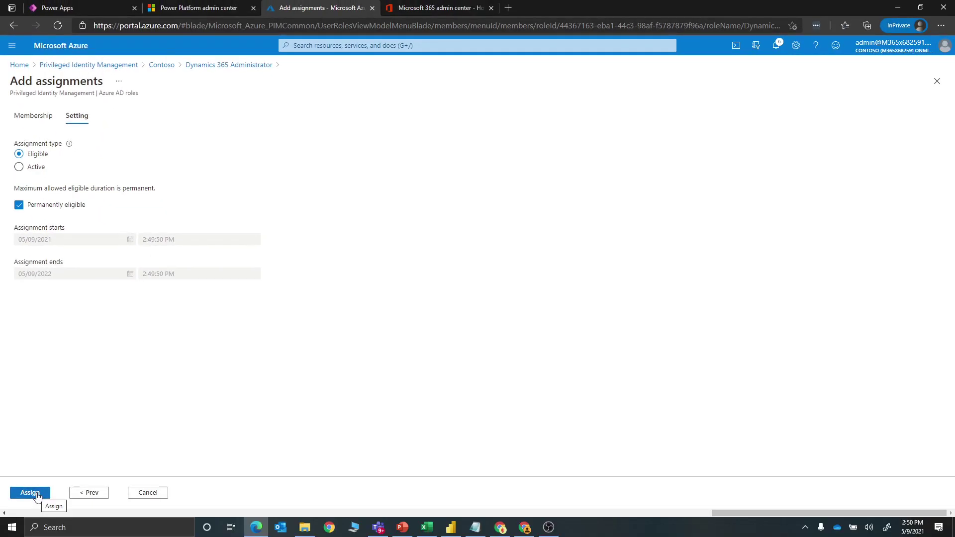
pyautogui.click(36, 494)
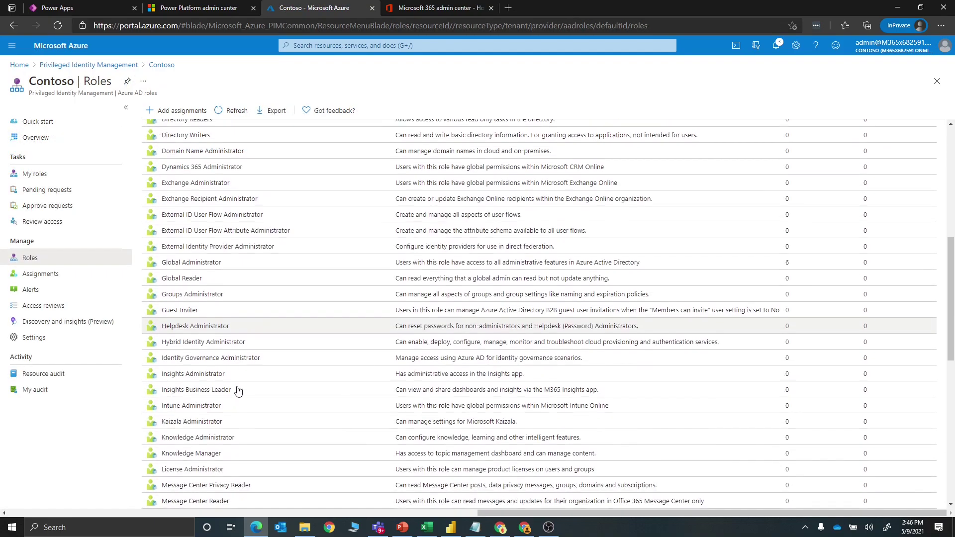
# Step: Search 'power plat' and assign the group as permanently eligible Power Platform Administrator
pyautogui.scroll(-5, 239, 390)
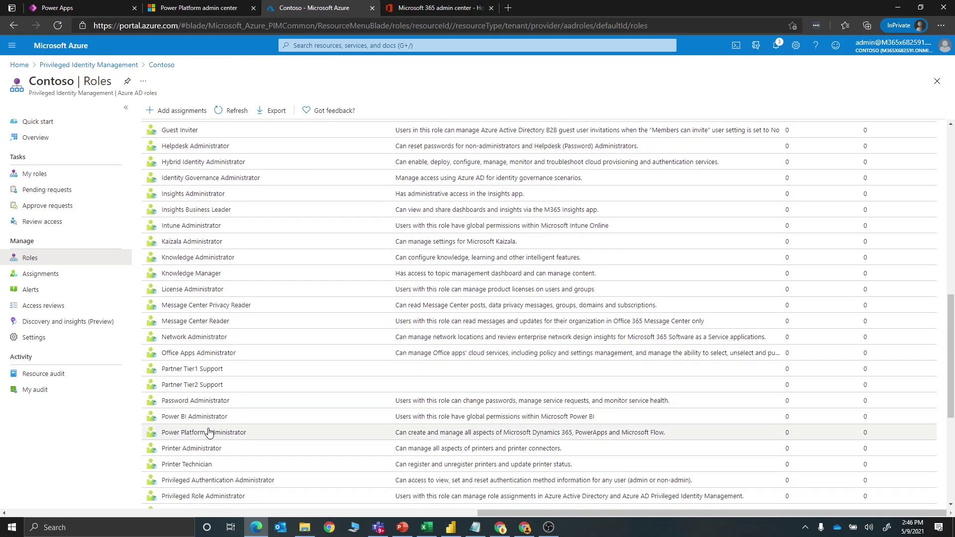
pyautogui.click(209, 432)
pyautogui.click(175, 112)
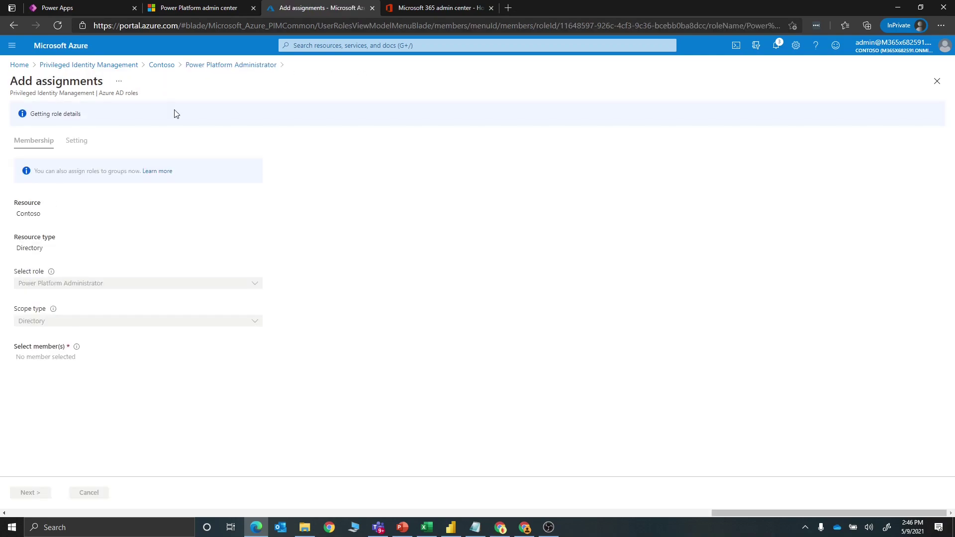
pyautogui.click(45, 332)
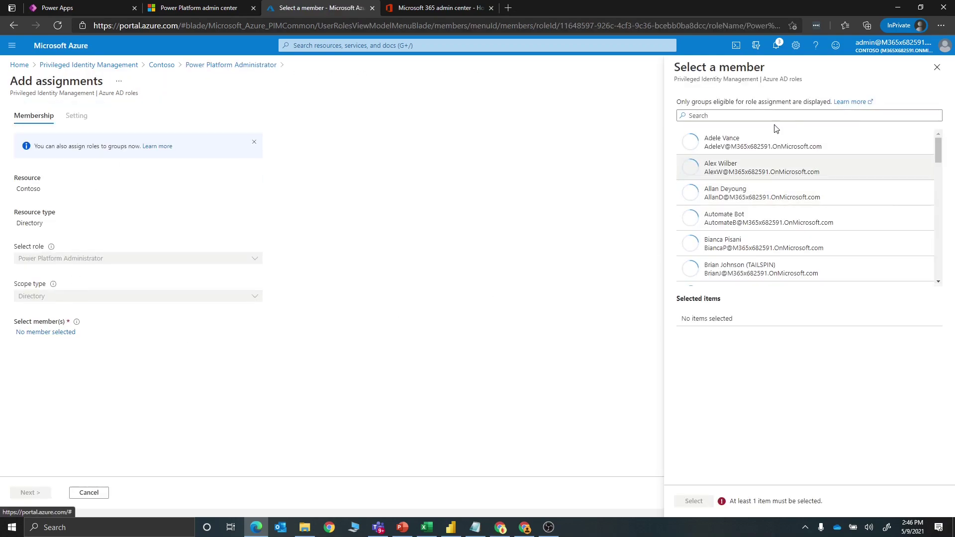
pyautogui.write('power plat')
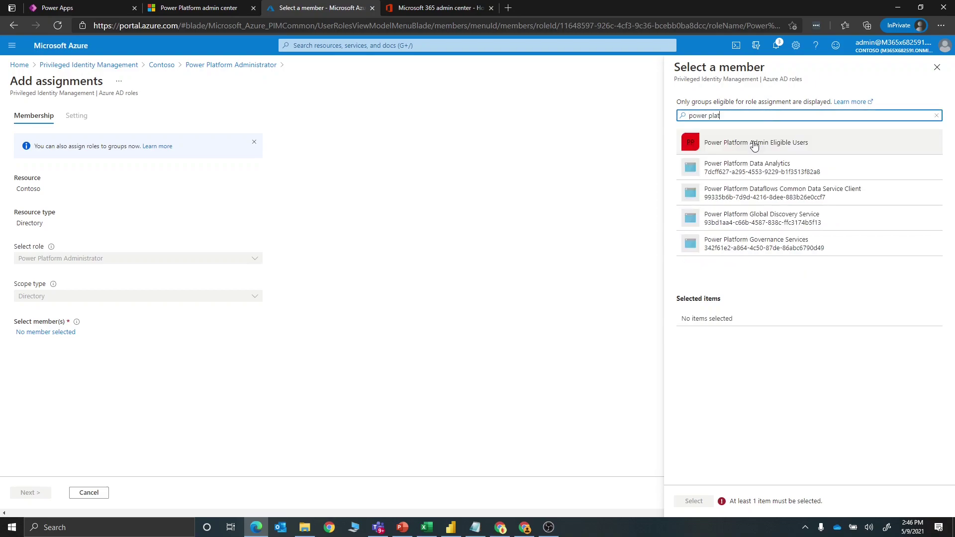
pyautogui.click(754, 144)
pyautogui.click(693, 501)
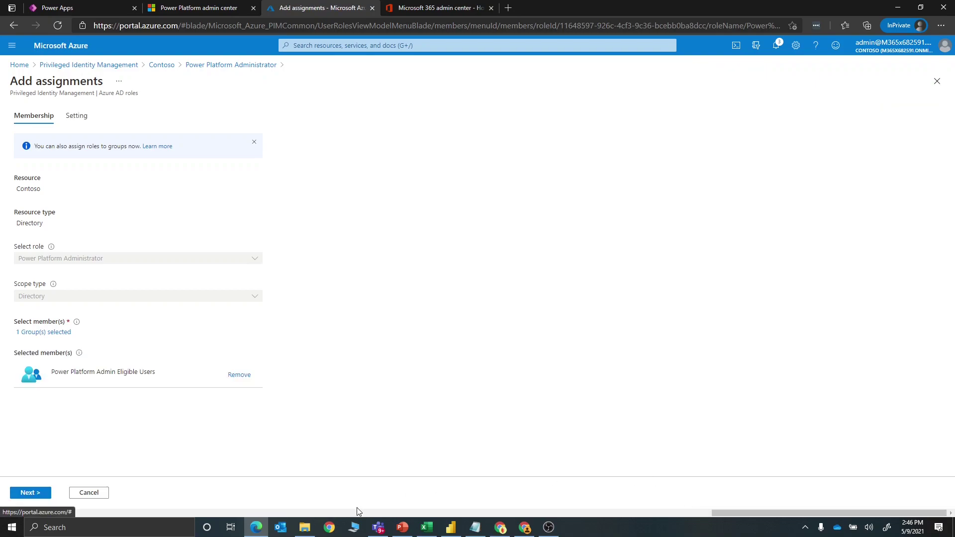
pyautogui.click(30, 493)
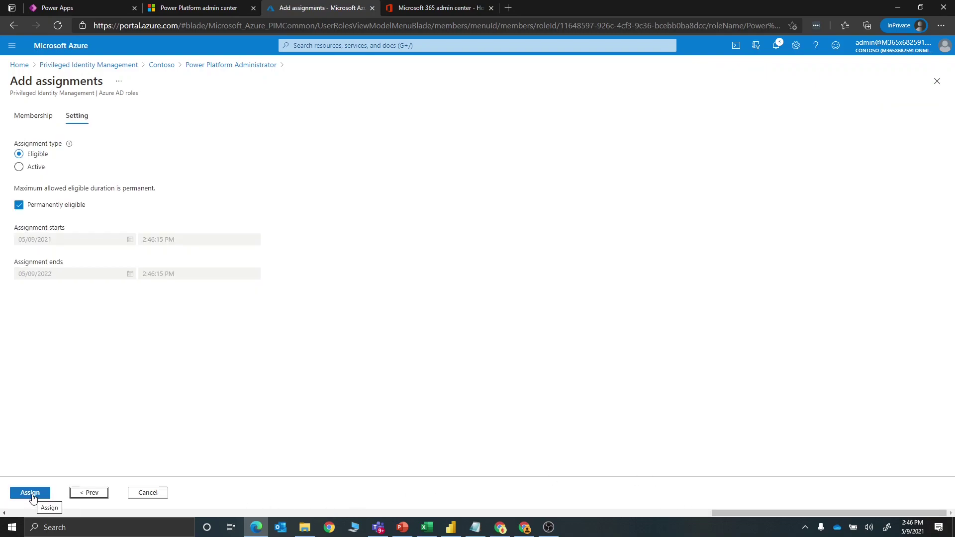
pyautogui.click(31, 492)
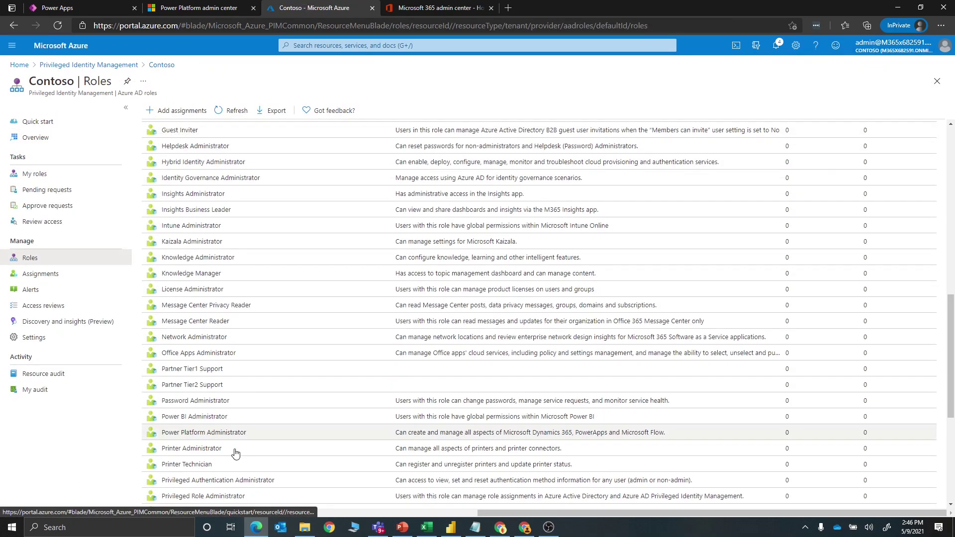
# Step: Assign the Power Platform Admin Eligible Users group as a permanent eligible Power BI Administrator
pyautogui.click(208, 417)
pyautogui.click(181, 111)
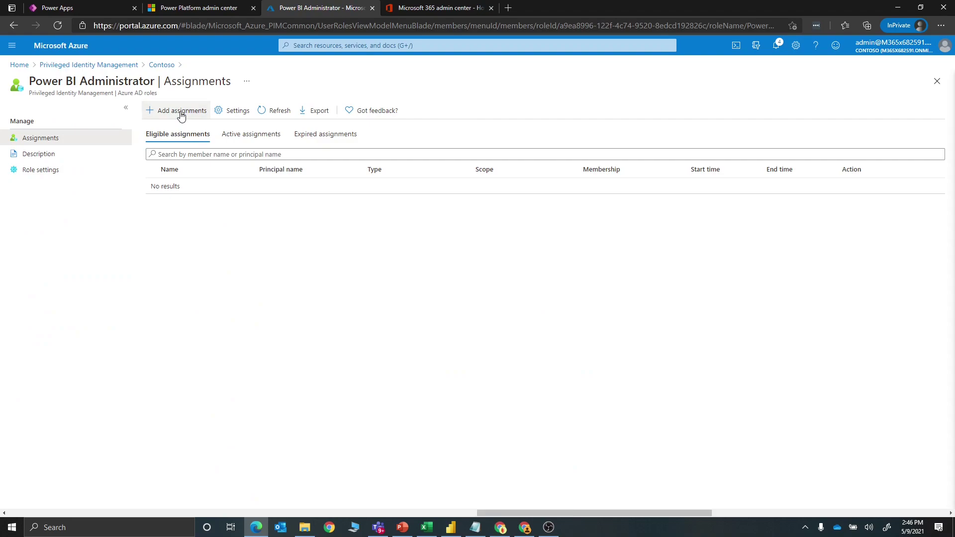
pyautogui.write('power pla')
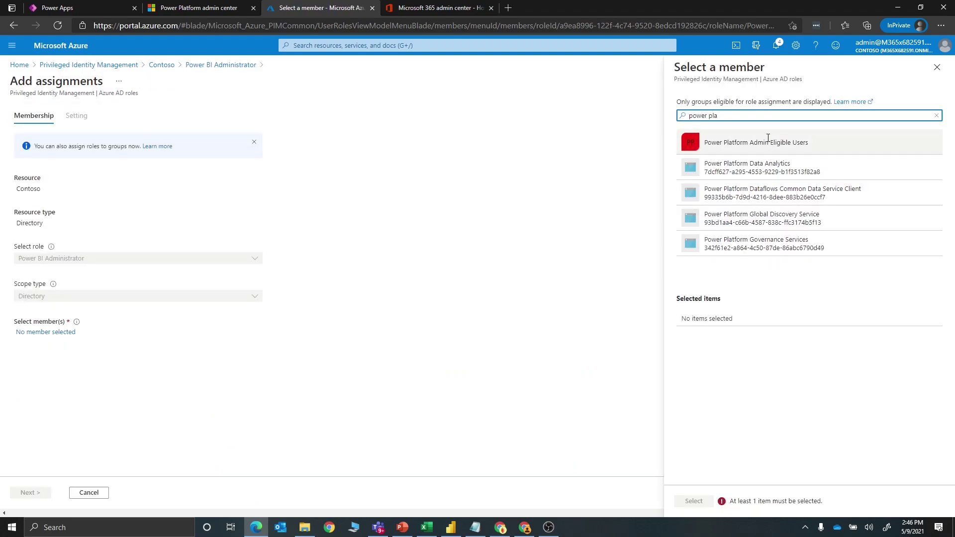
pyautogui.click(769, 142)
pyautogui.click(706, 500)
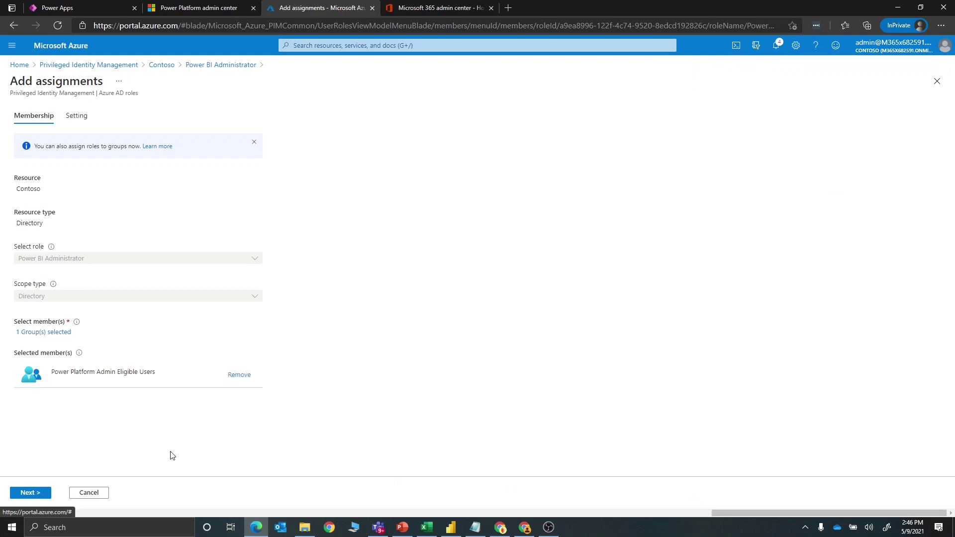
pyautogui.click(25, 493)
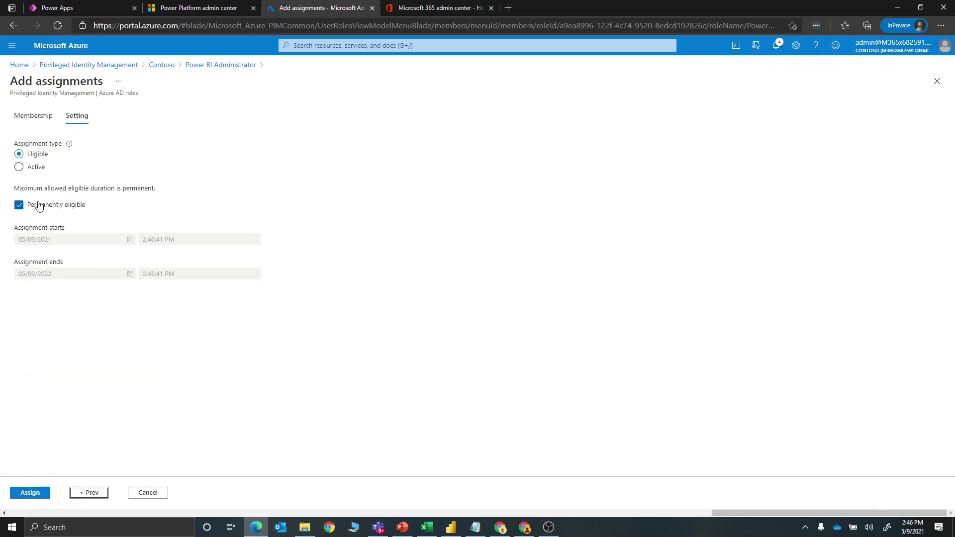
pyautogui.click(30, 492)
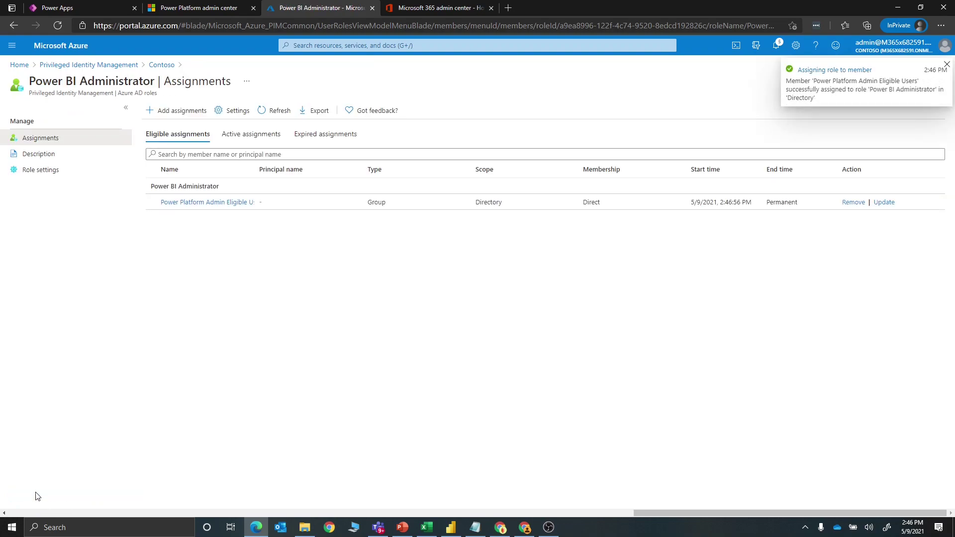